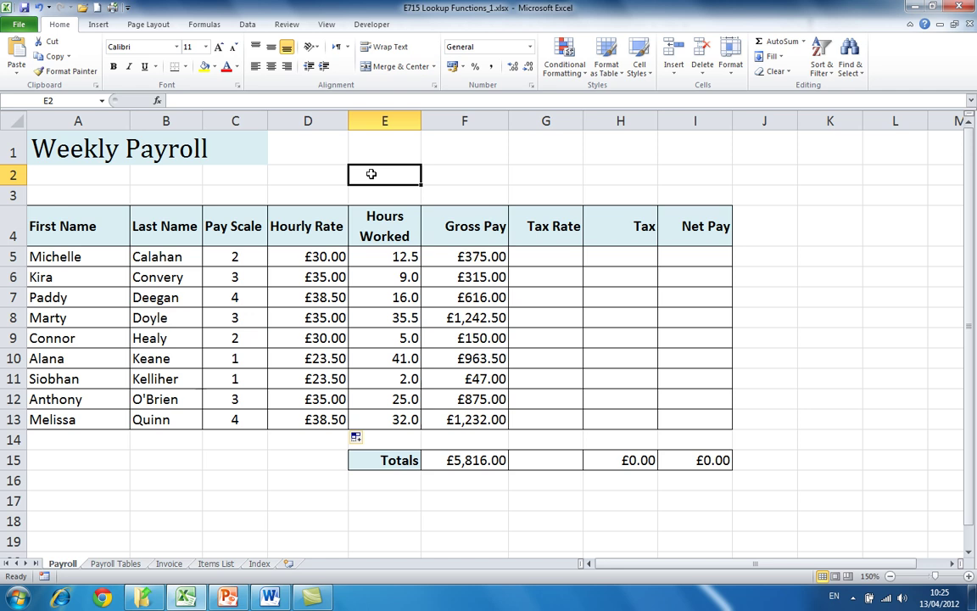
- Go to the Tax_Table named range to examine its salary ranges and rates, and return to the Payroll sheet
{"action": "left_click", "coordinate": [102, 102]}
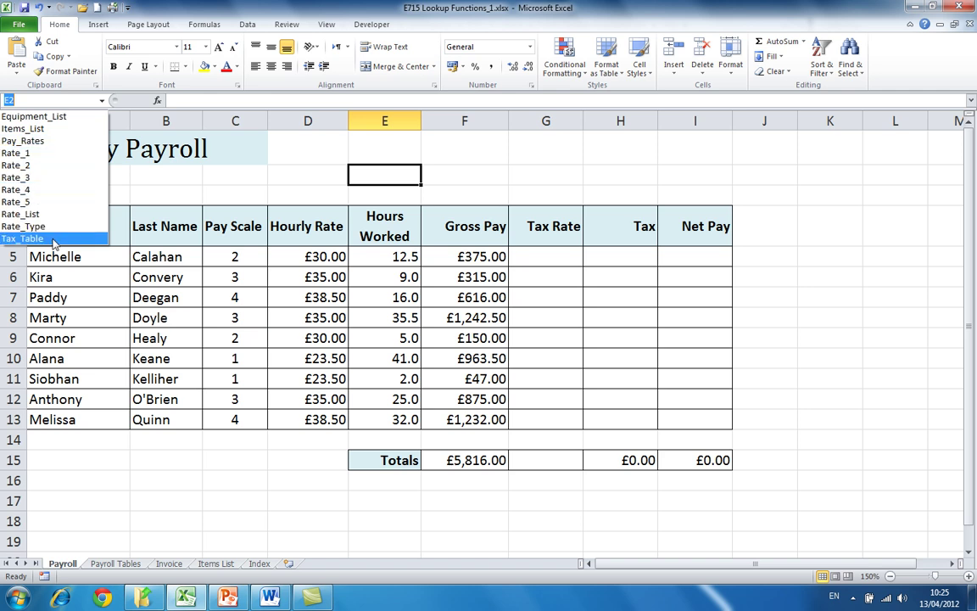
{"action": "left_click", "coordinate": [26, 238]}
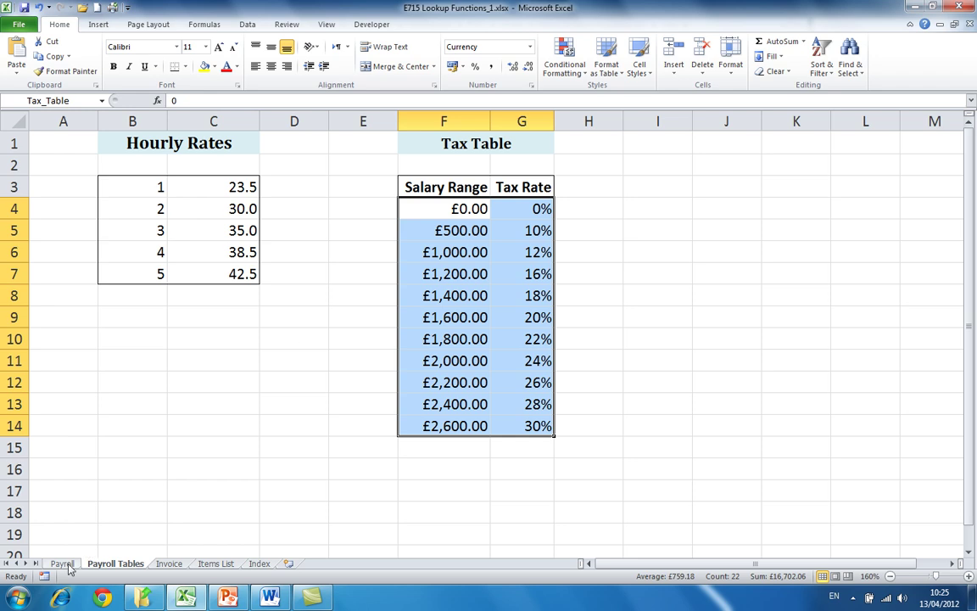
{"action": "left_click", "coordinate": [62, 563]}
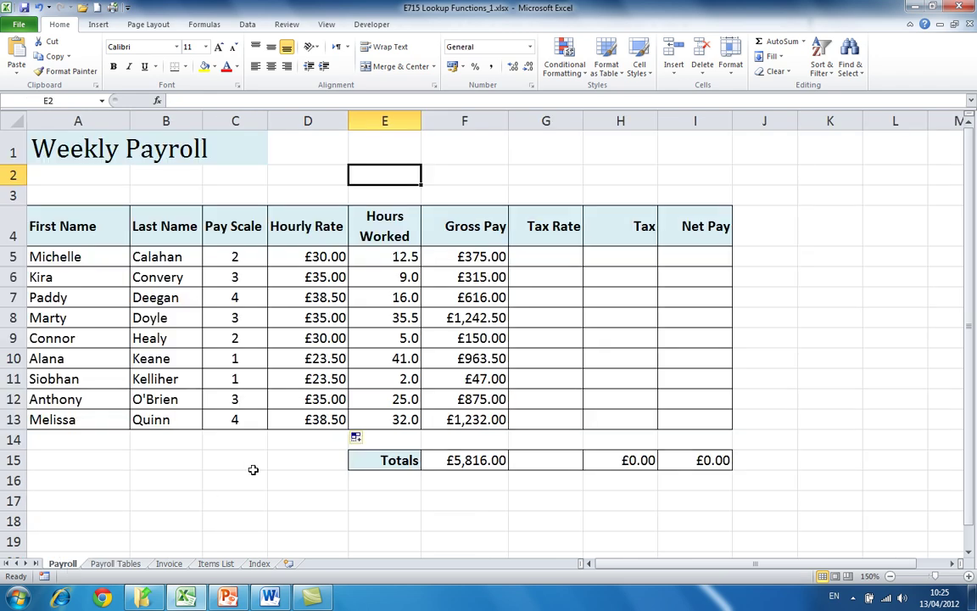
- Enter =VLOOKUP(F5,Tax_Table,2) in Tax Rate cell G5 and fill it down to G13
{"action": "left_click", "coordinate": [556, 255]}
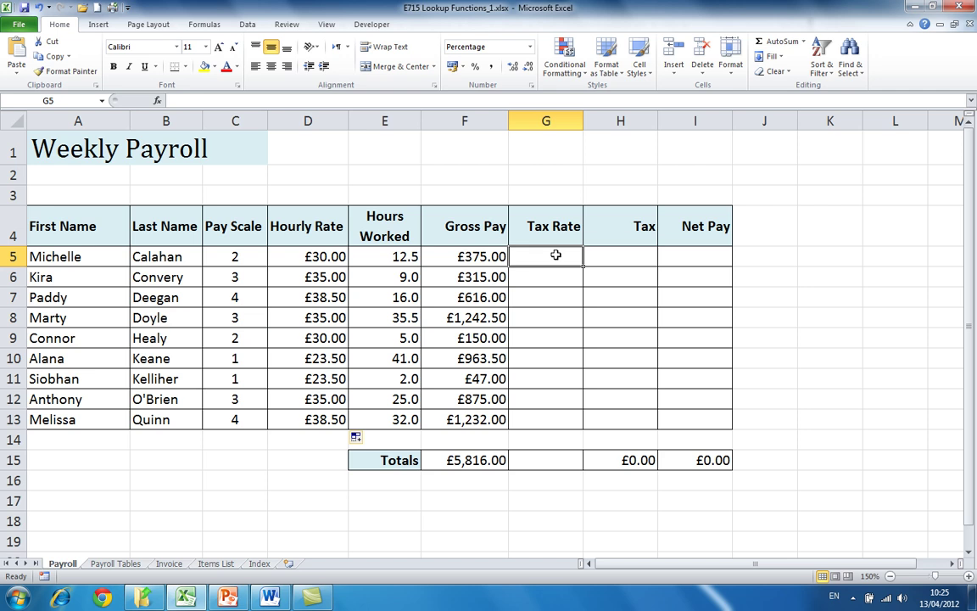
{"action": "type", "text": "=VLOOKUP(F5,Tax_Table,2"}
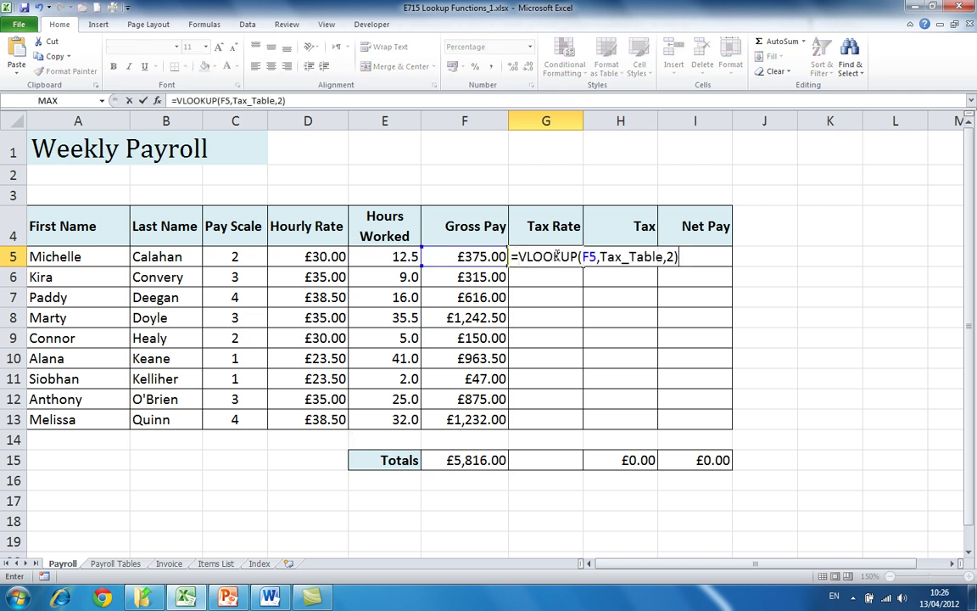
{"action": "key", "text": "Return"}
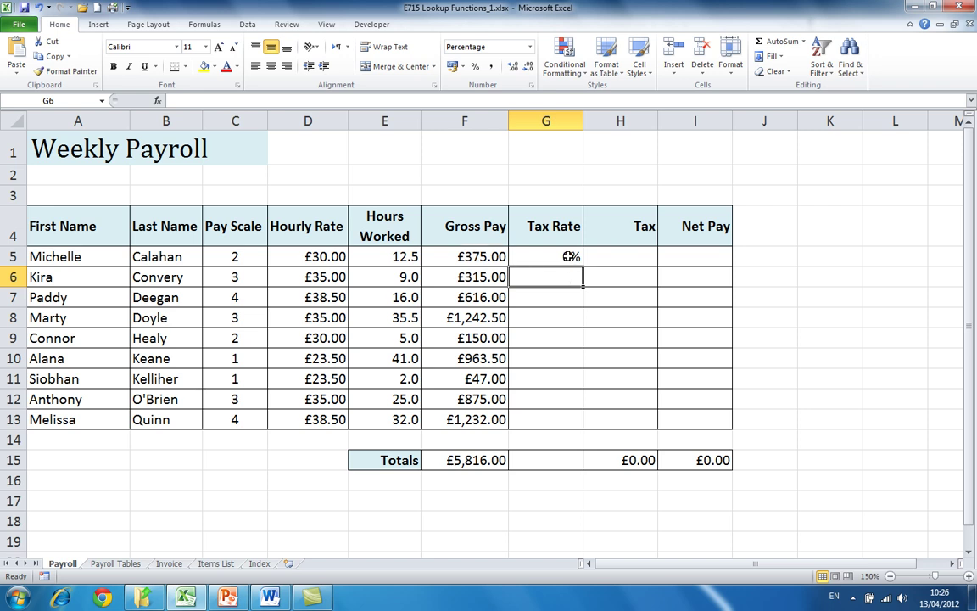
{"action": "left_click", "coordinate": [568, 256]}
{"action": "left_click_drag", "start_coordinate": [583, 266], "coordinate": [584, 422]}
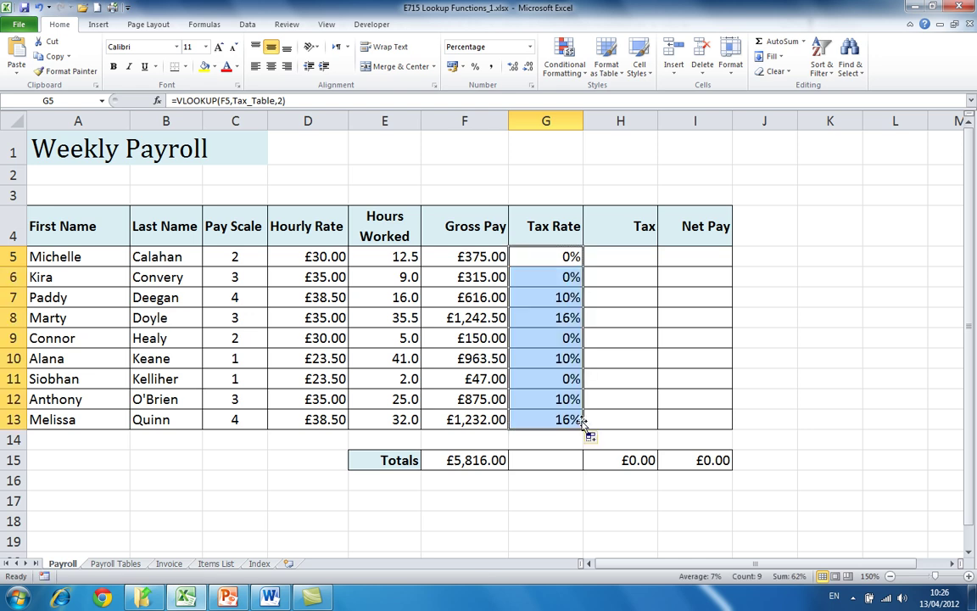
- Calculate the tax in H5 with =F5*G5 and fill the formula down to H13
{"action": "left_click", "coordinate": [610, 255]}
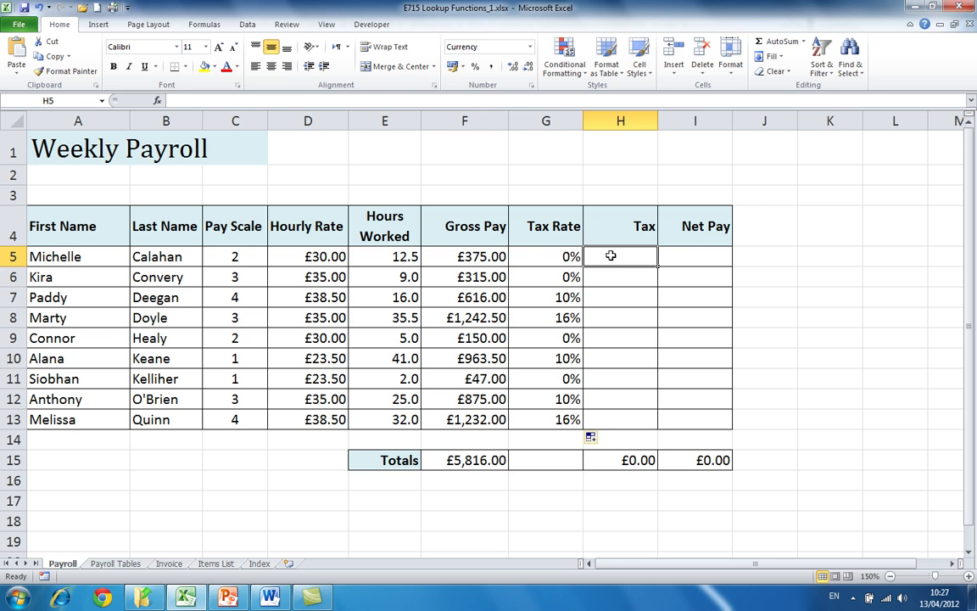
{"action": "type", "text": "="}
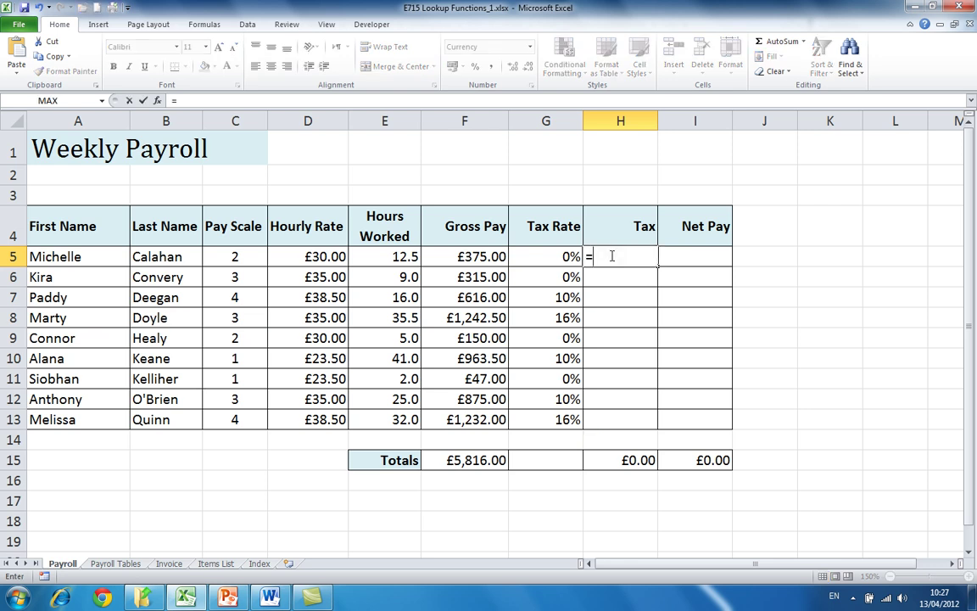
{"action": "type", "text": "F5"}
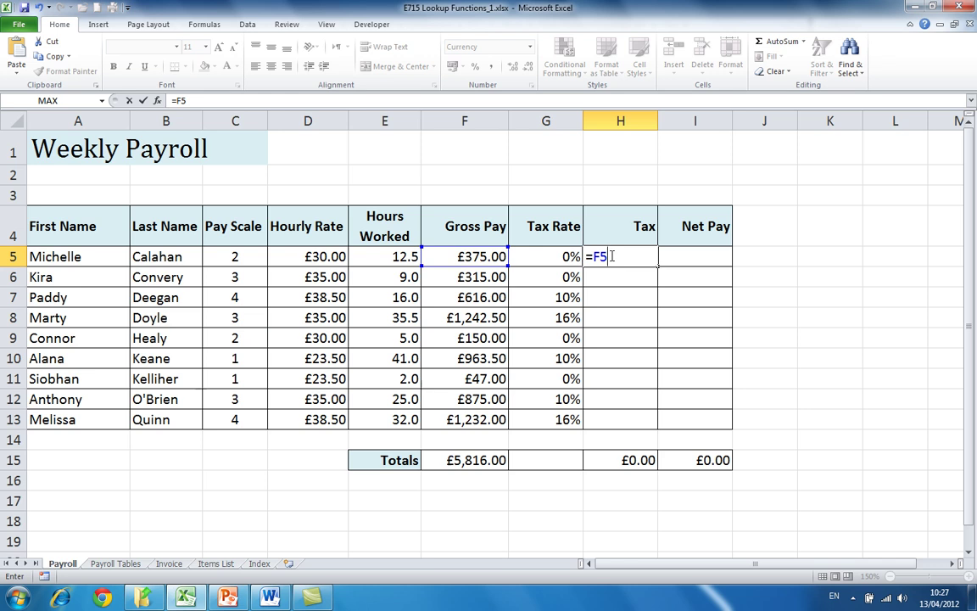
{"action": "type", "text": "*G5"}
{"action": "key", "text": "Return"}
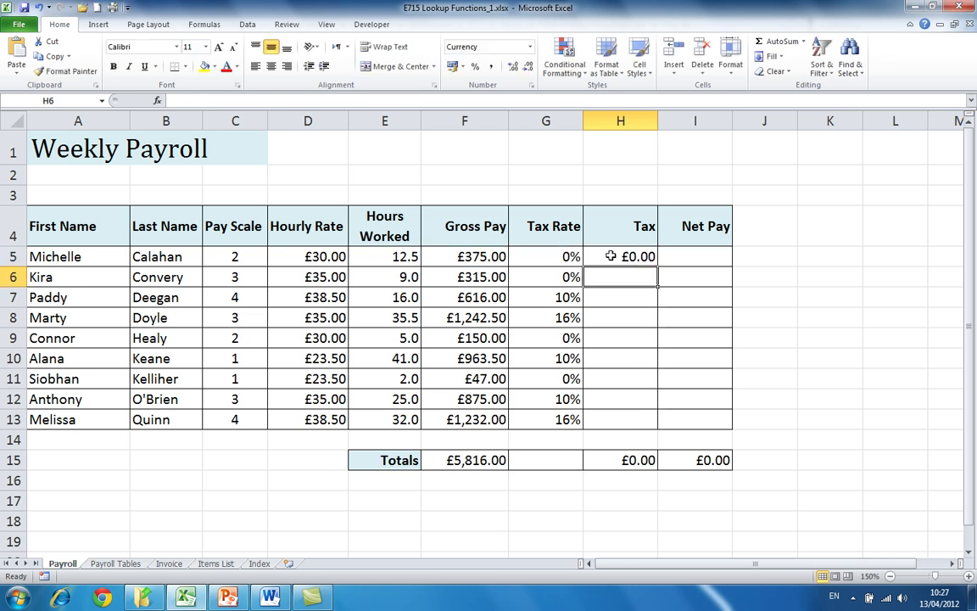
{"action": "left_click", "coordinate": [630, 257]}
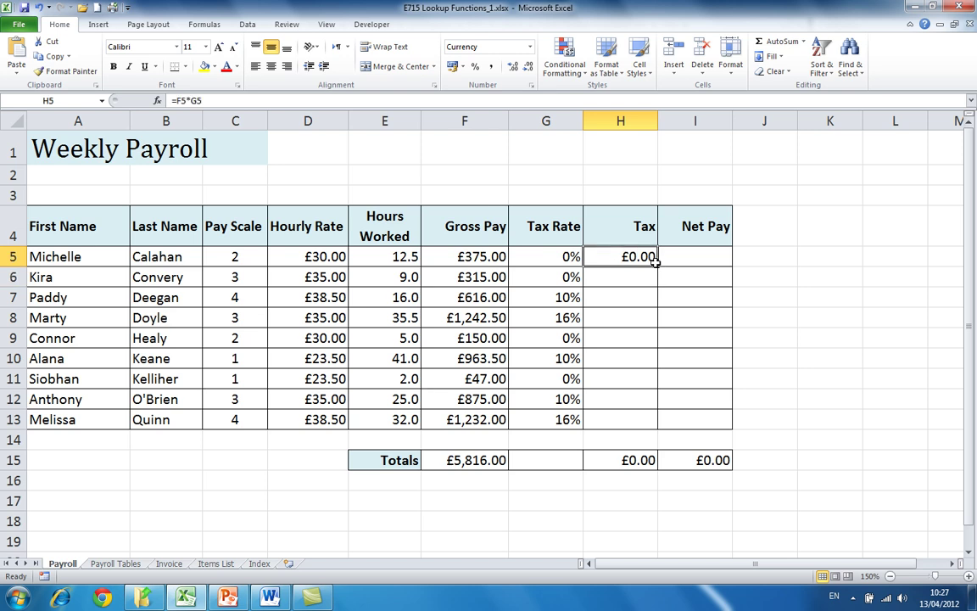
{"action": "left_click_drag", "start_coordinate": [658, 266], "coordinate": [652, 423]}
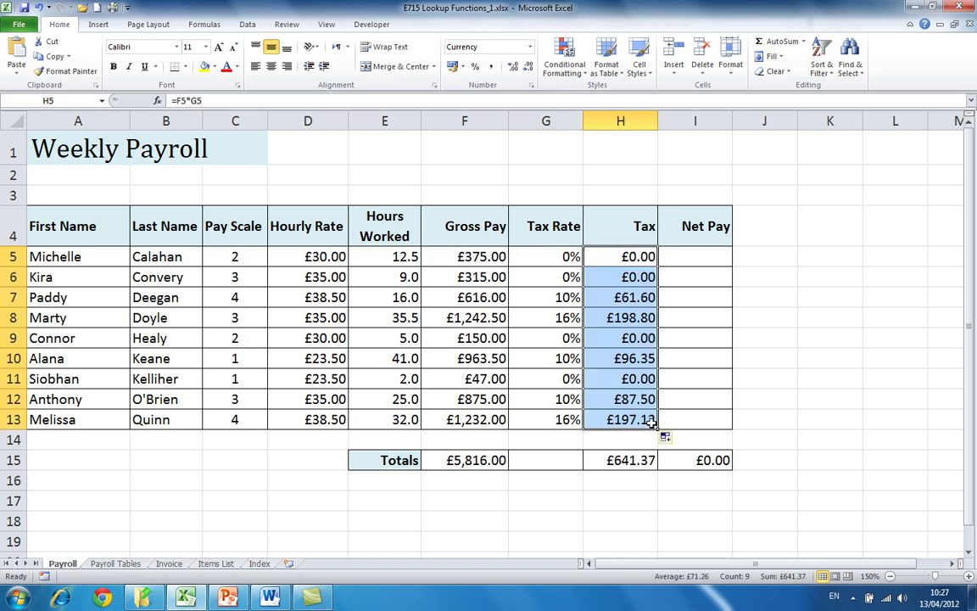
- Calculate the net pay in I5 with =F5-H5 and fill the formula down to I13
{"action": "left_click", "coordinate": [704, 256]}
{"action": "type", "text": "="}
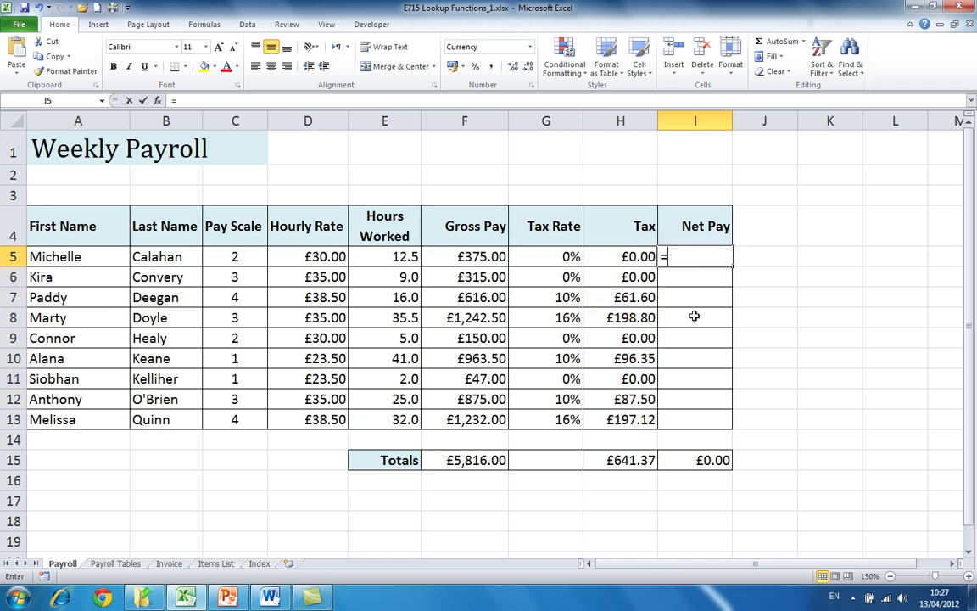
{"action": "type", "text": "F5"}
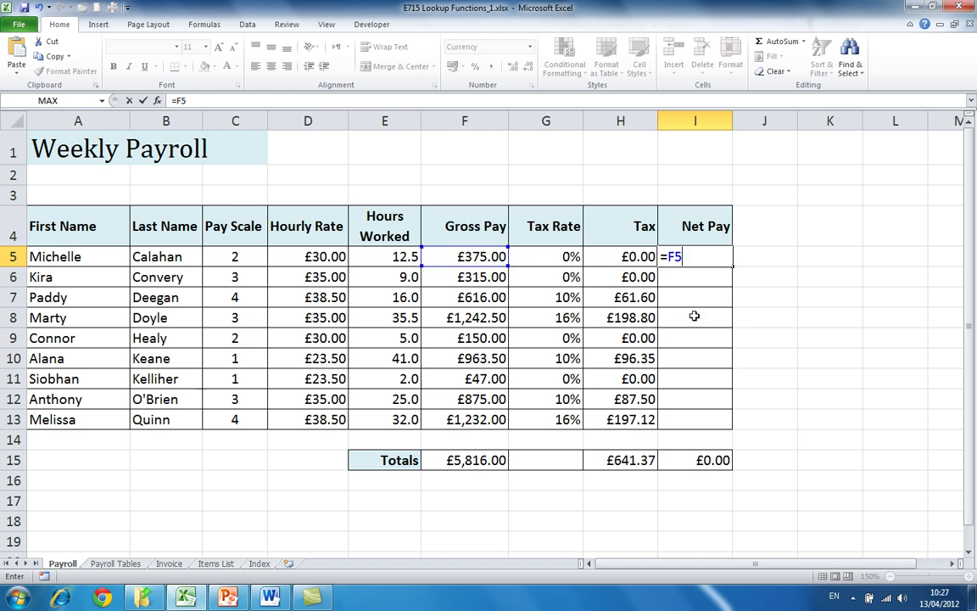
{"action": "type", "text": "-H"}
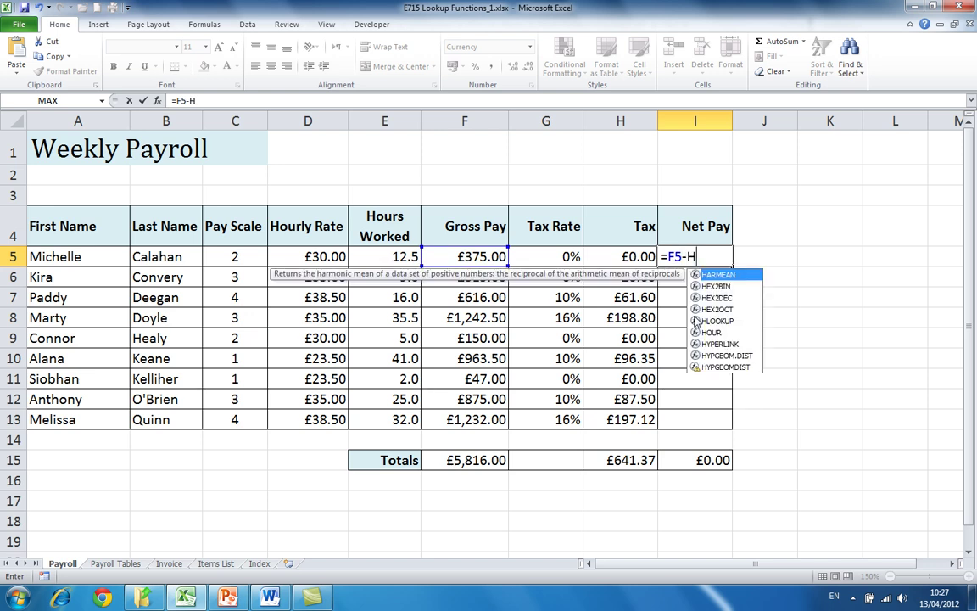
{"action": "type", "text": "5"}
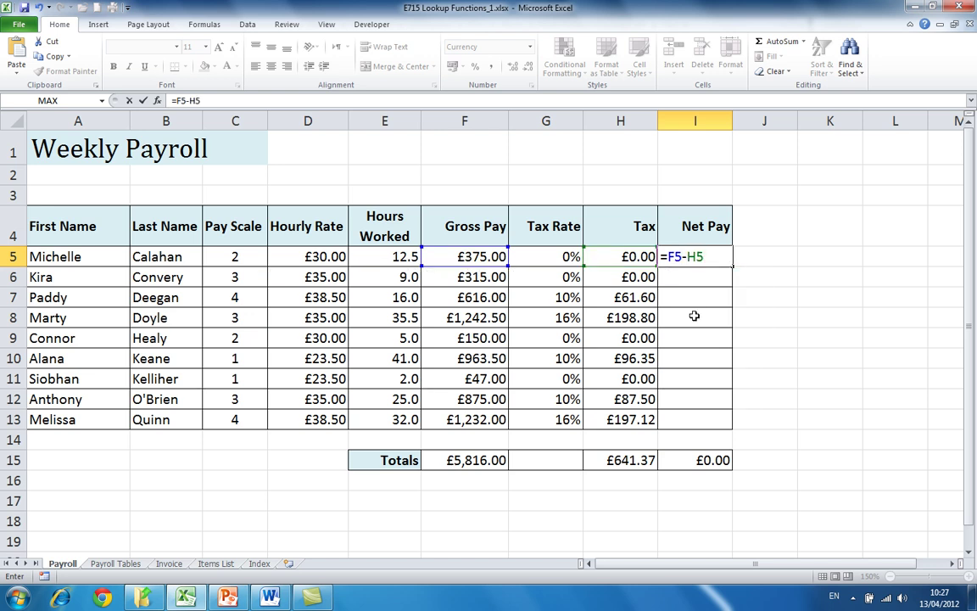
{"action": "key", "text": "Return"}
{"action": "left_click", "coordinate": [689, 256]}
{"action": "left_click_drag", "start_coordinate": [731, 266], "coordinate": [734, 431]}
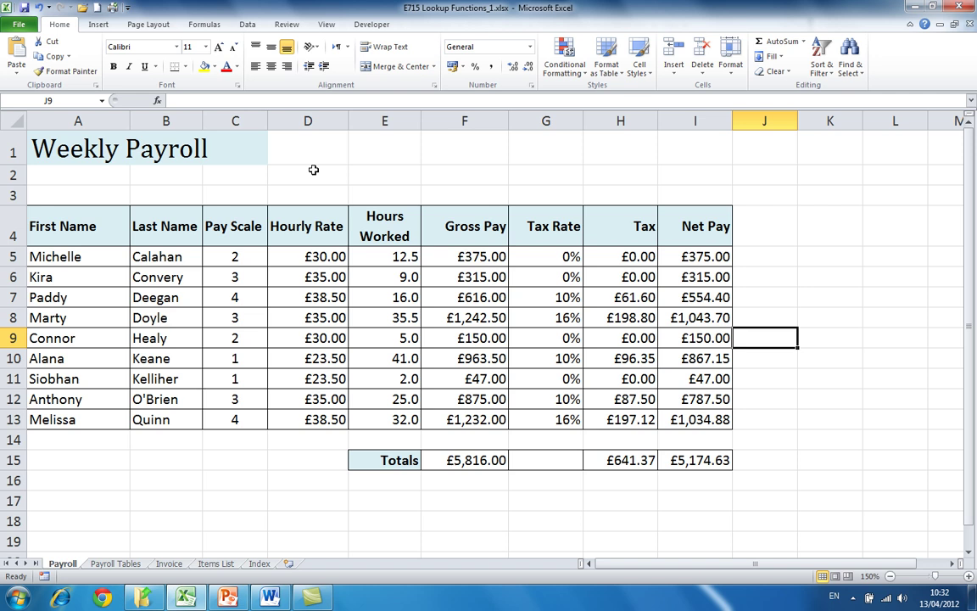
- Go to the Items_List named range to examine its columns, and switch to the Invoice sheet
{"action": "left_click", "coordinate": [103, 101]}
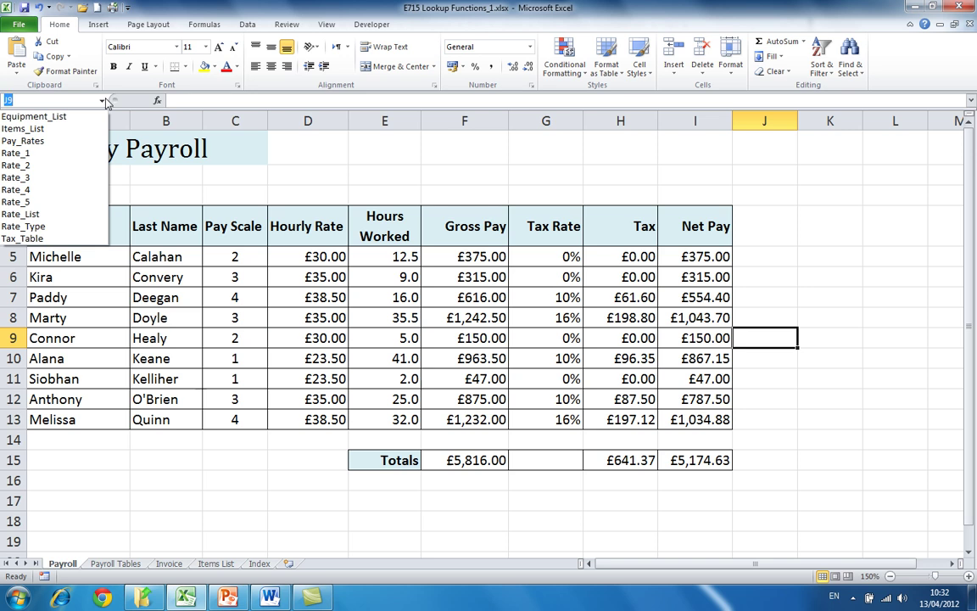
{"action": "left_click", "coordinate": [51, 128]}
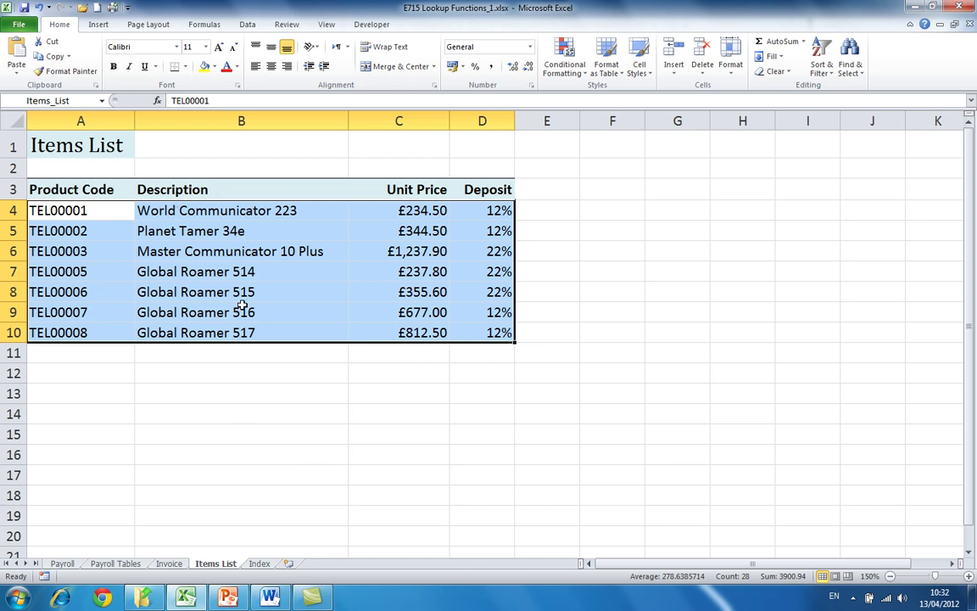
{"action": "left_click", "coordinate": [169, 565]}
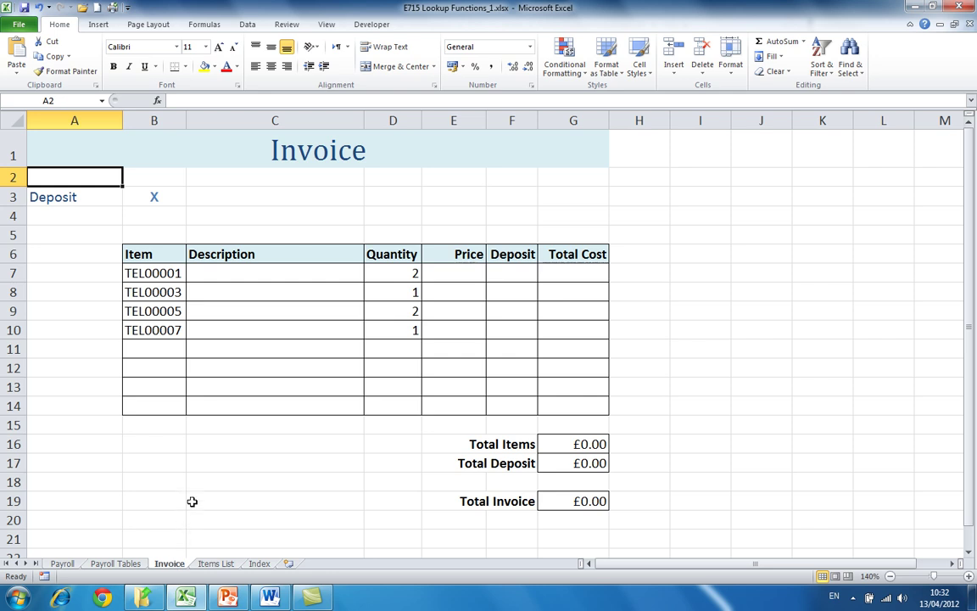
- Look up the first item's description in C7 with =VLOOKUP(B7,Items_List,2,FALSE)
{"action": "left_click", "coordinate": [255, 276]}
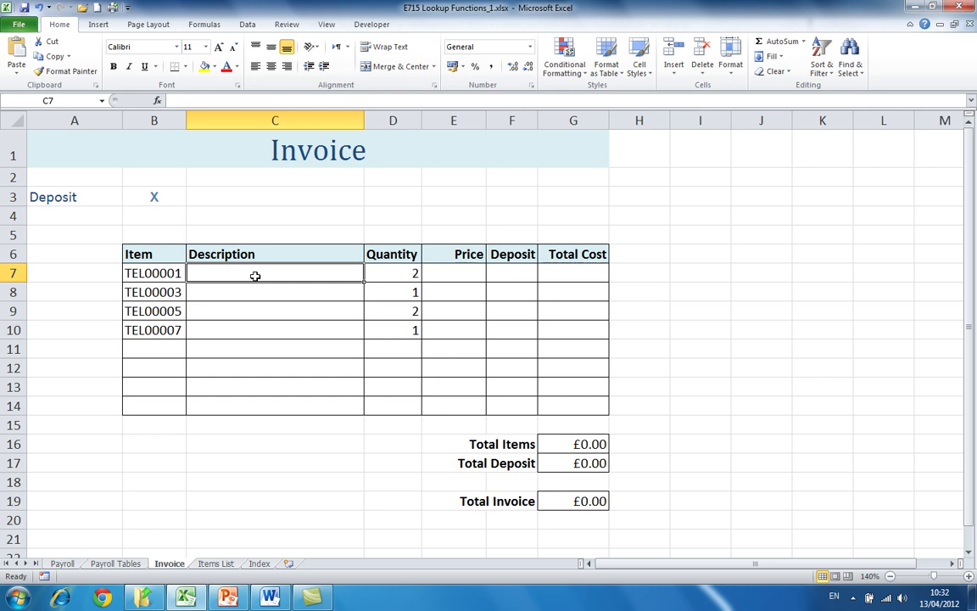
{"action": "type", "text": "="}
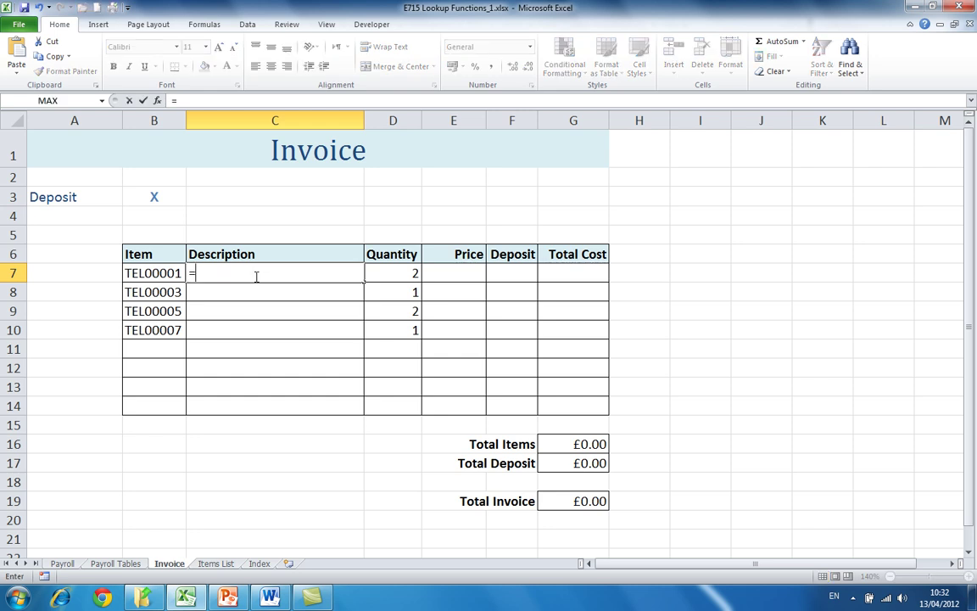
{"action": "type", "text": "VLOOKUO"}
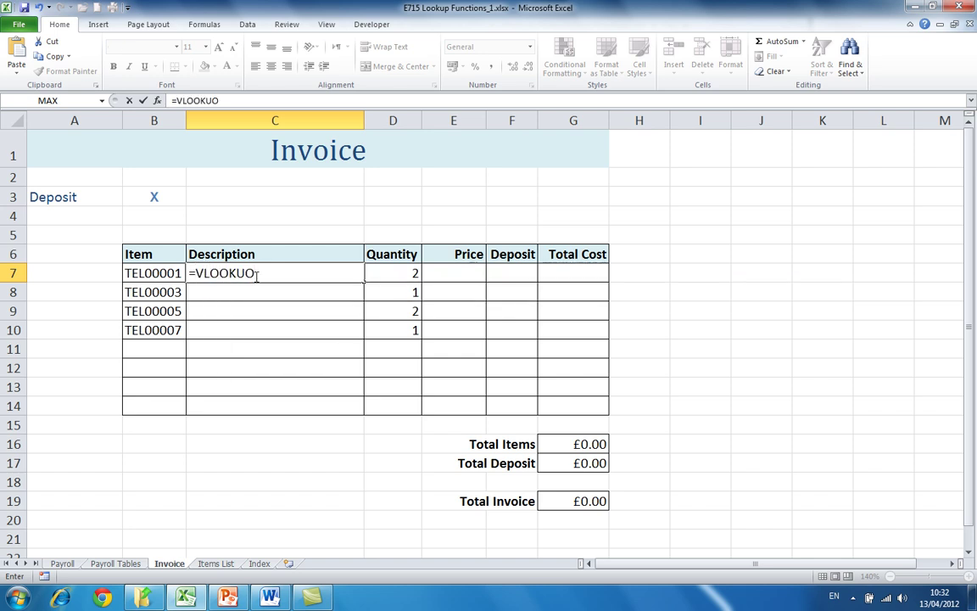
{"action": "key", "text": "BackSpace"}
{"action": "type", "text": "P"}
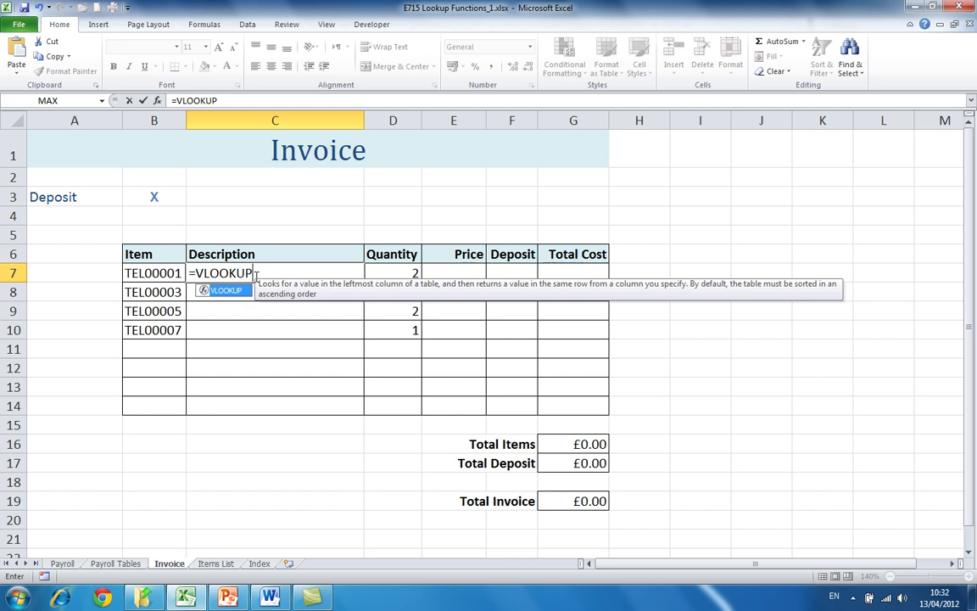
{"action": "type", "text": "(B"}
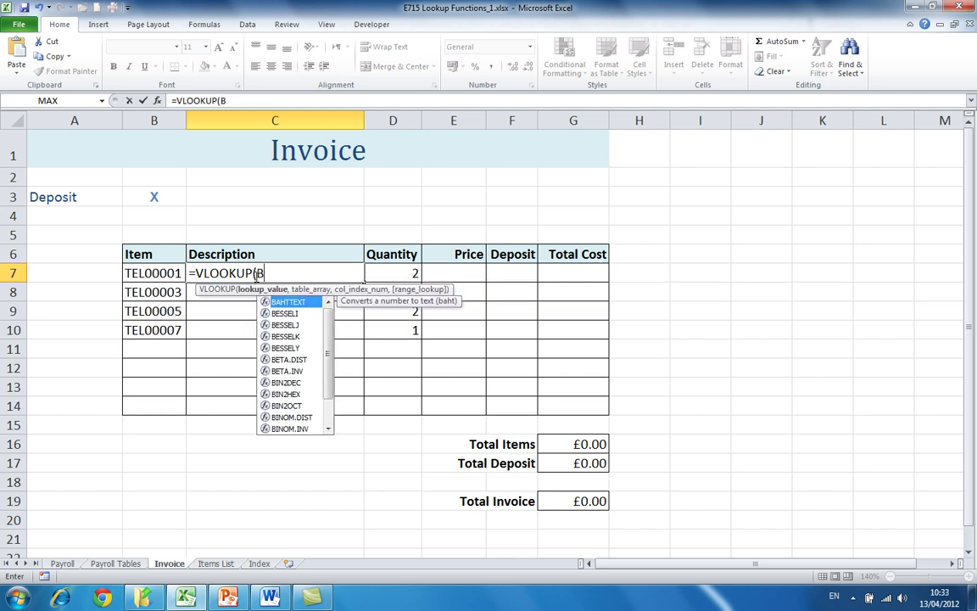
{"action": "type", "text": "7,Item"}
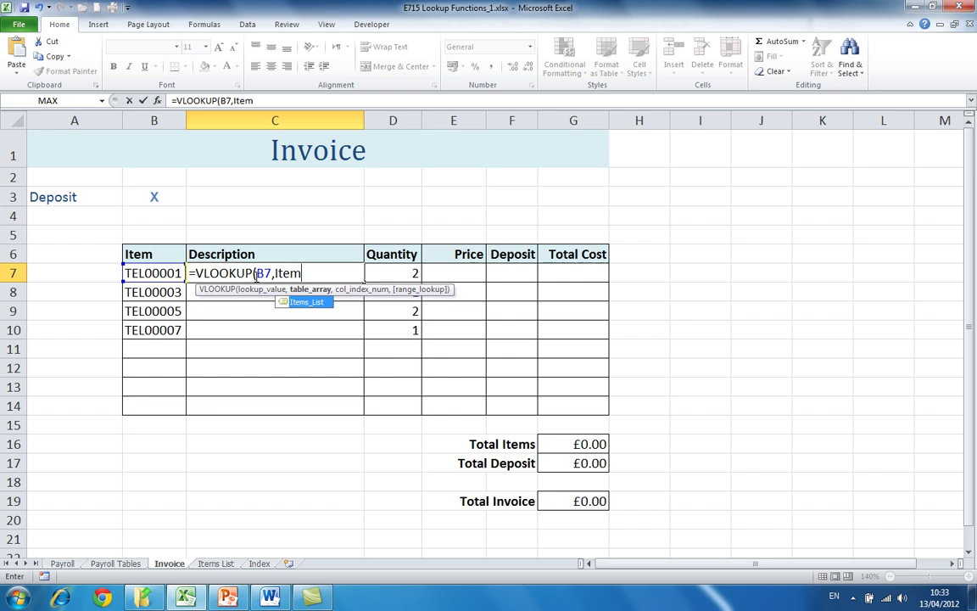
{"action": "key", "text": "Tab"}
{"action": "type", "text": ","}
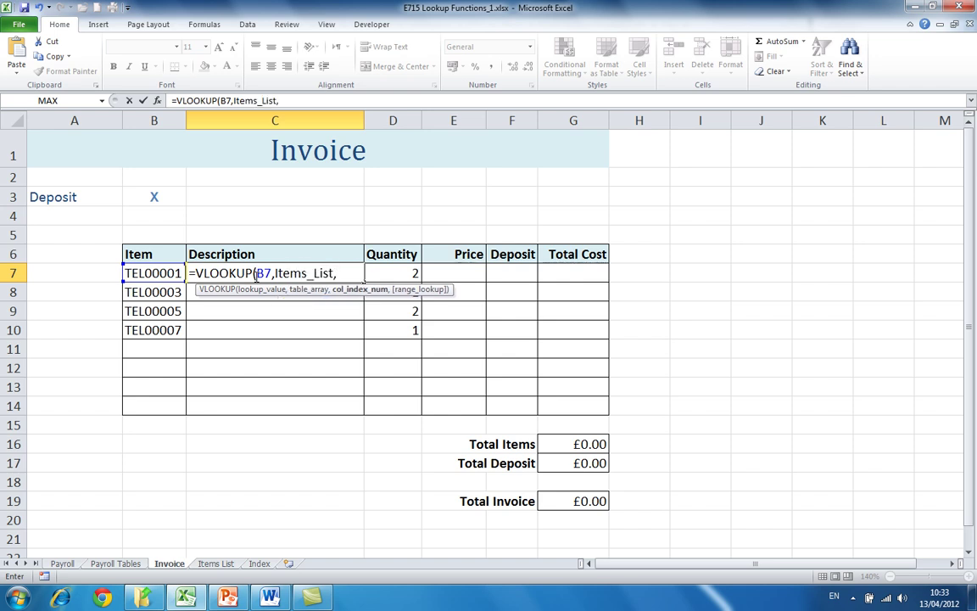
{"action": "type", "text": "2,FALSE"}
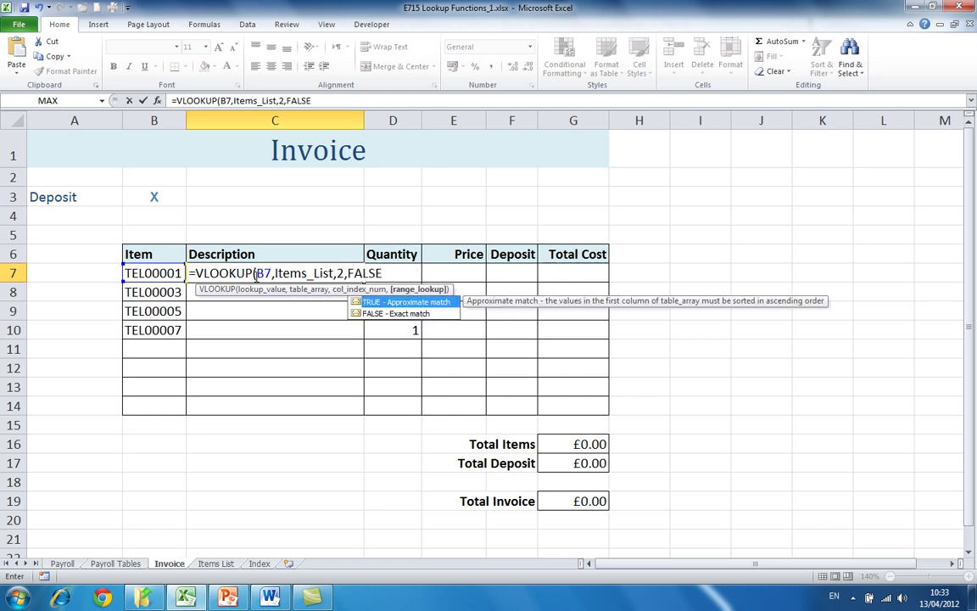
{"action": "type", "text": ")"}
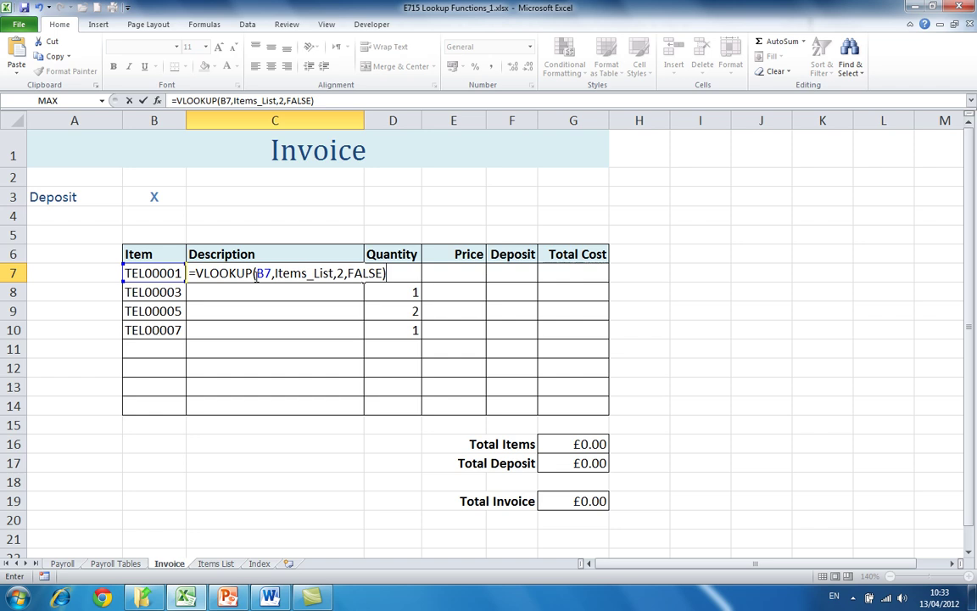
{"action": "key", "text": "Return"}
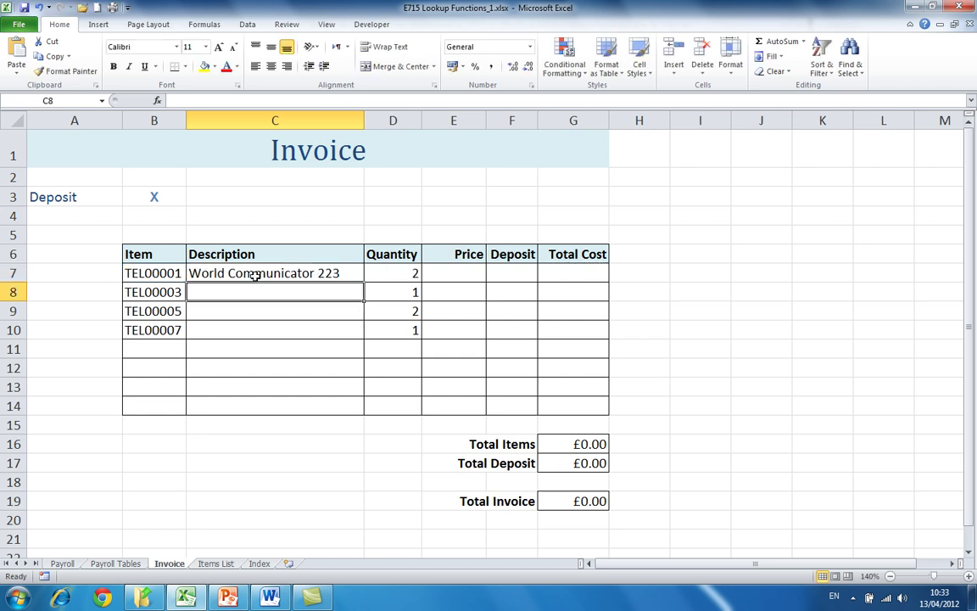
- Fill the description lookup formula from C7 down to C10 and deselect the range
{"action": "left_click", "coordinate": [254, 276]}
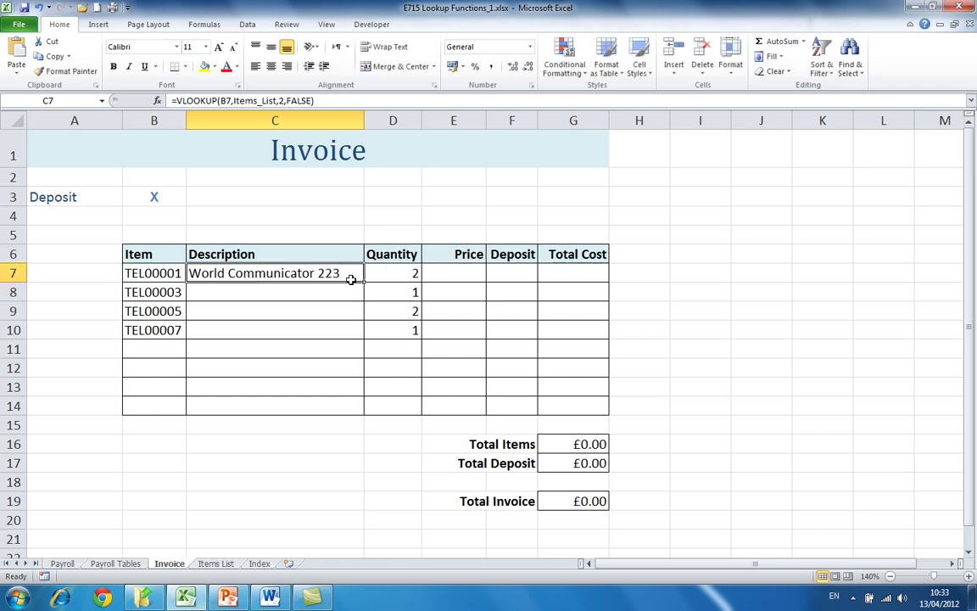
{"action": "left_click_drag", "start_coordinate": [365, 283], "coordinate": [354, 334]}
{"action": "left_click", "coordinate": [314, 357]}
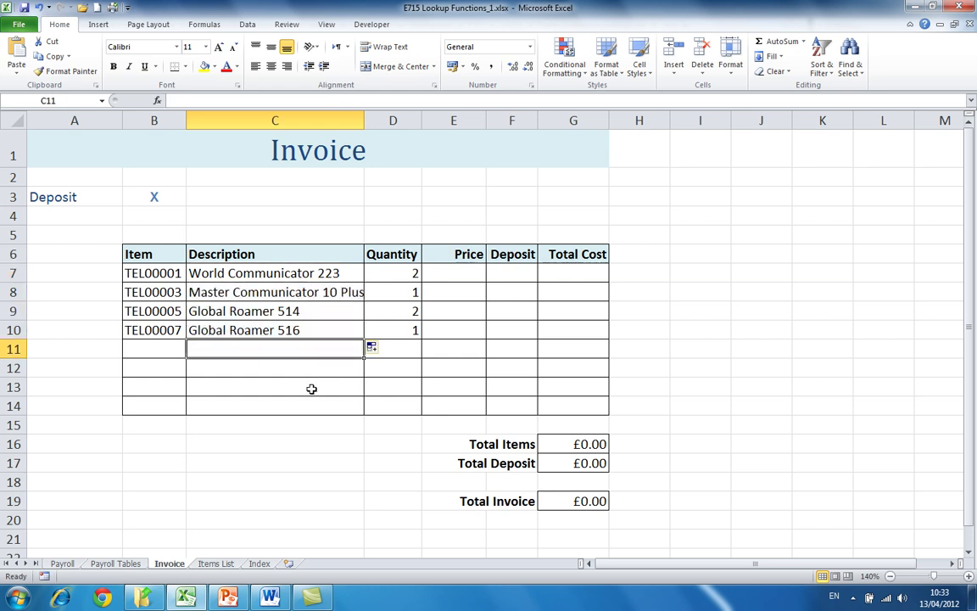
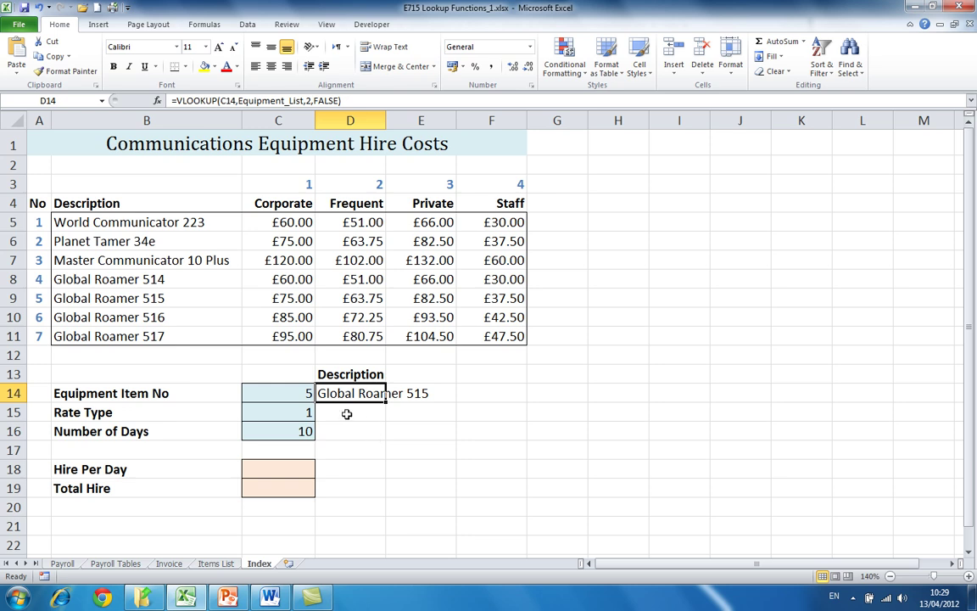
- Look up the rate type's description in D15 with =HLOOKUP(C15,Rate_Type,2,TRUE)
{"action": "left_click", "coordinate": [347, 413]}
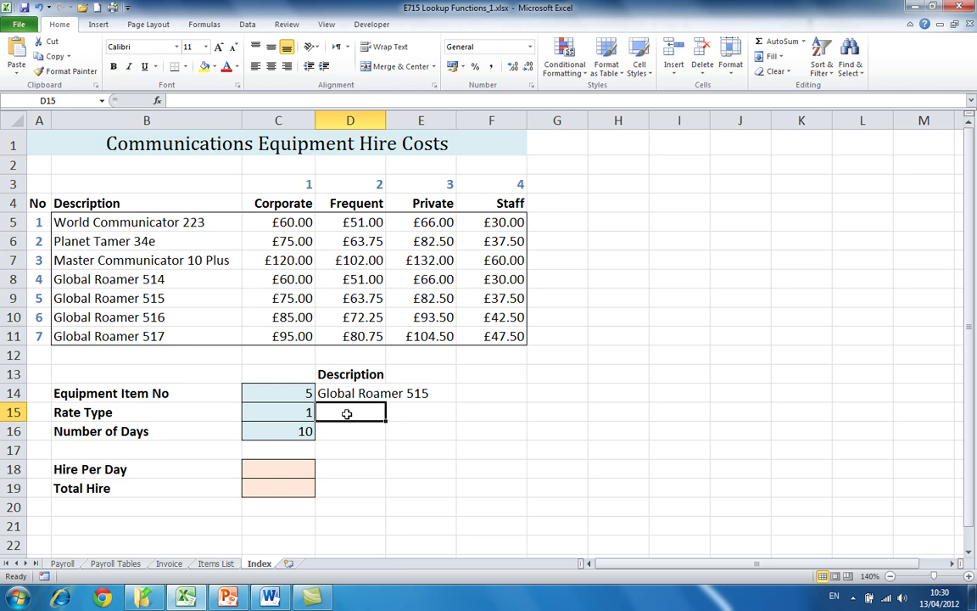
{"action": "type", "text": "=HLOOKUP"}
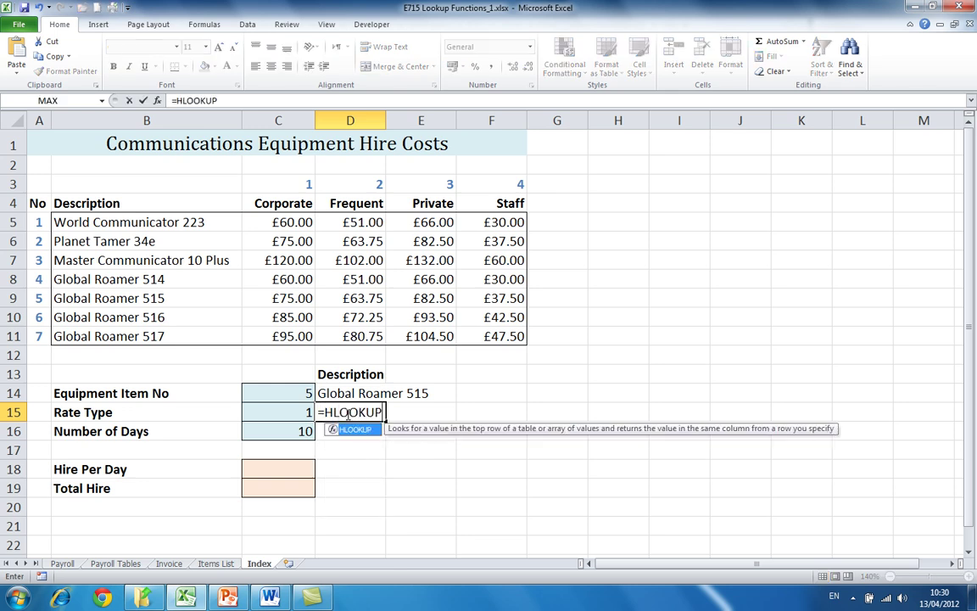
{"action": "type", "text": "("}
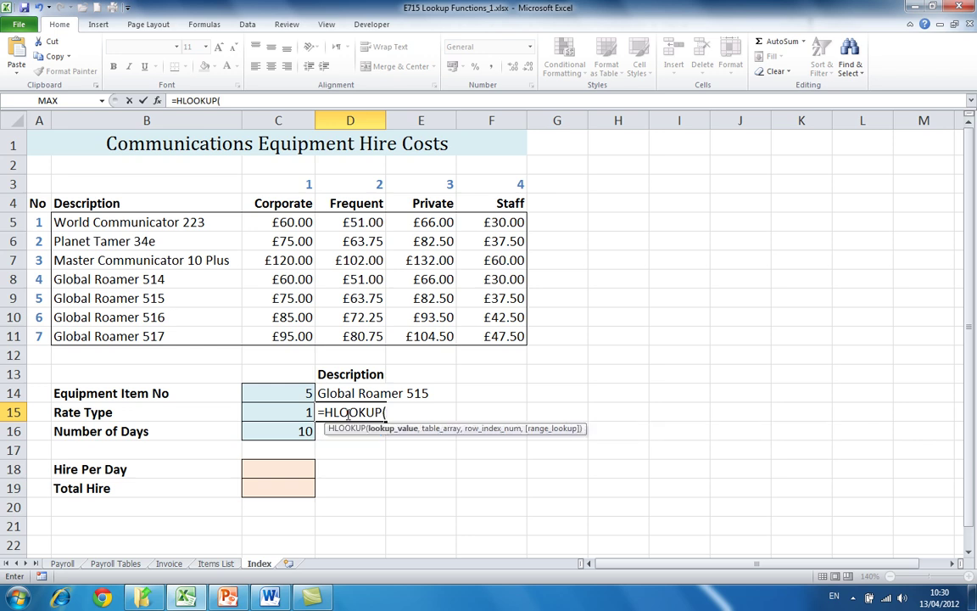
{"action": "type", "text": "C15,Rate"}
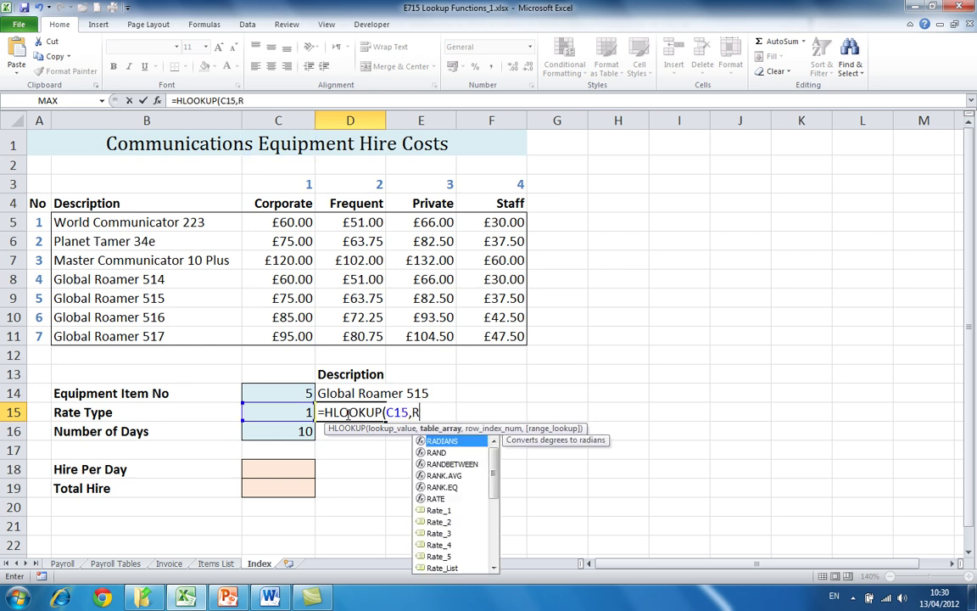
{"action": "key", "text": "Down"}
{"action": "key", "text": "Down"}
{"action": "key", "text": "Down"}
{"action": "key", "text": "Down"}
{"action": "key", "text": "Down"}
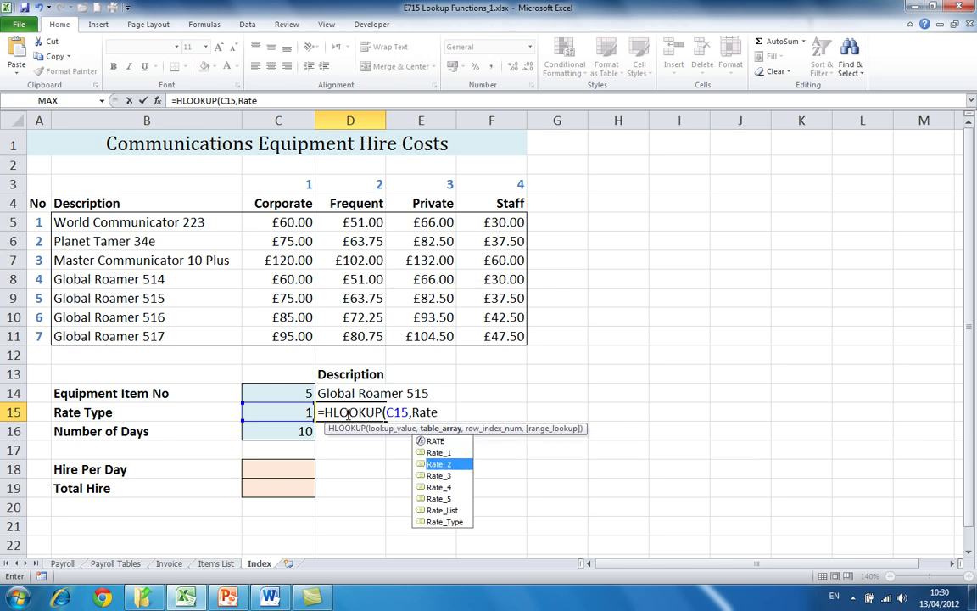
{"action": "key", "text": "Down"}
{"action": "key", "text": "Down"}
{"action": "key", "text": "Tab"}
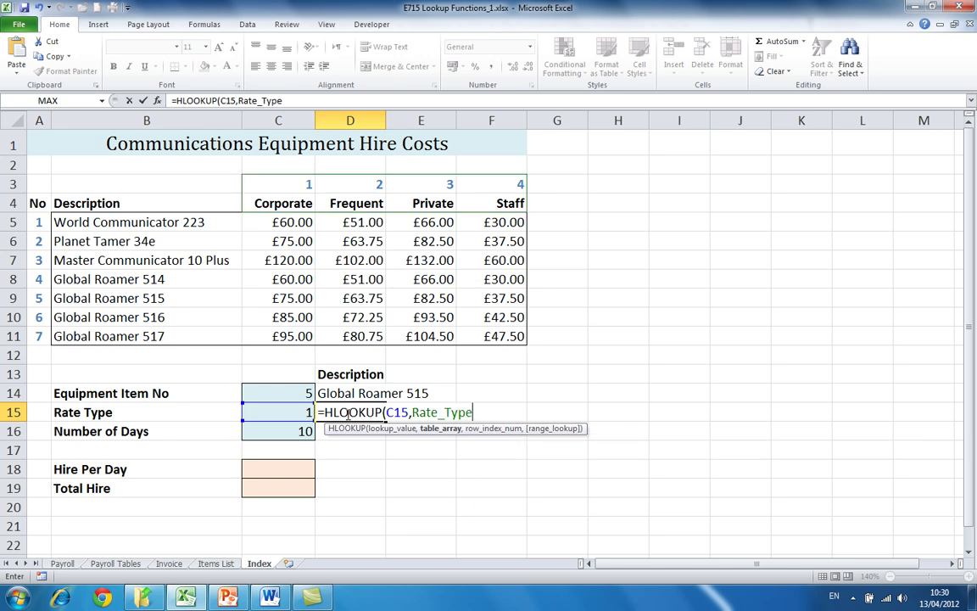
{"action": "type", "text": ","}
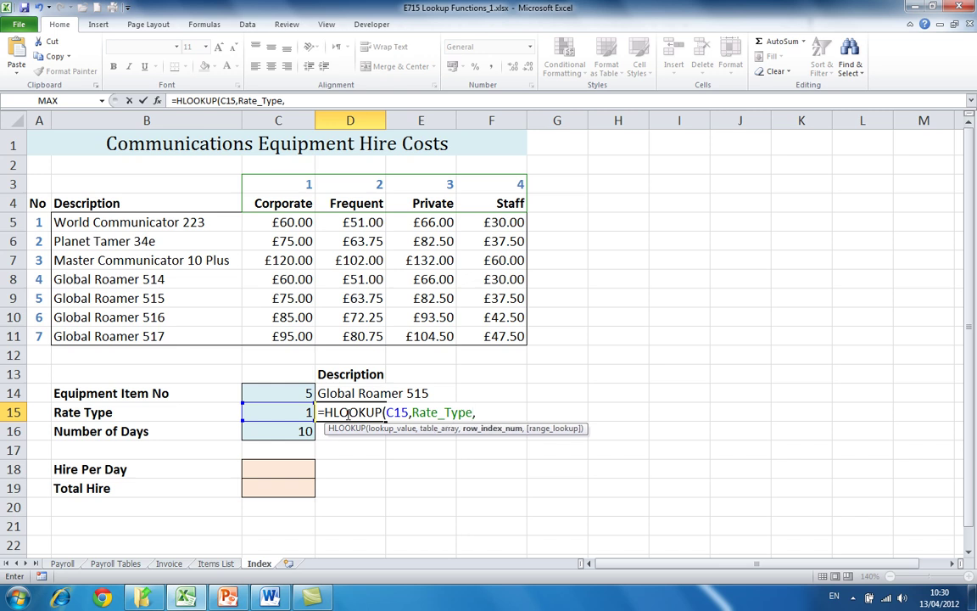
{"action": "type", "text": "2,"}
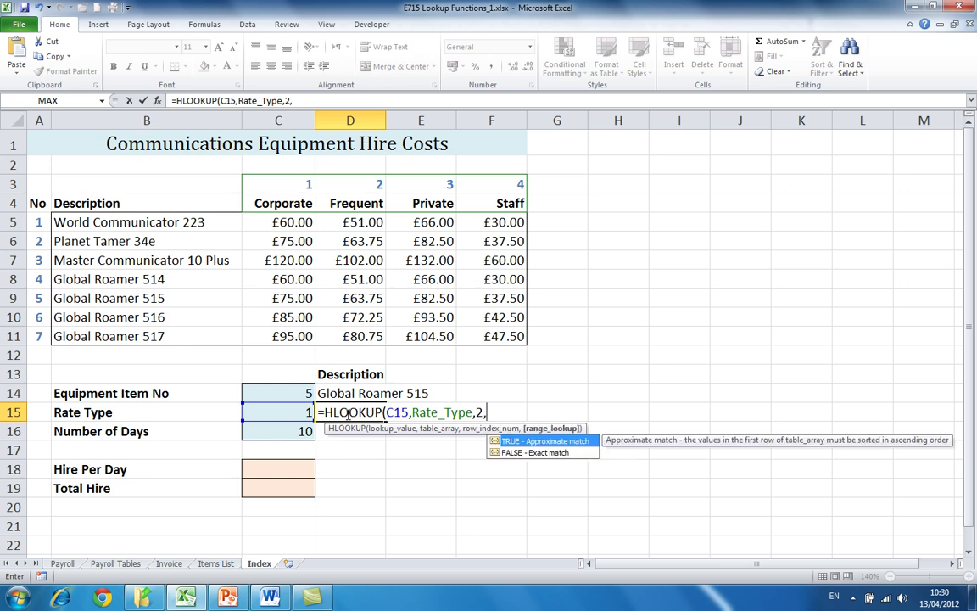
{"action": "type", "text": "TRUE)"}
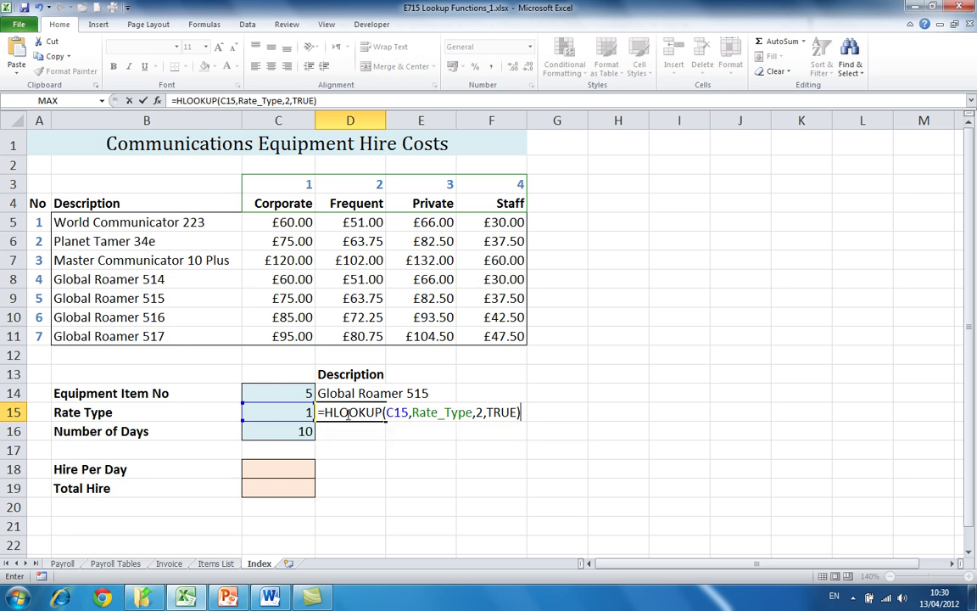
{"action": "key", "text": "Return"}
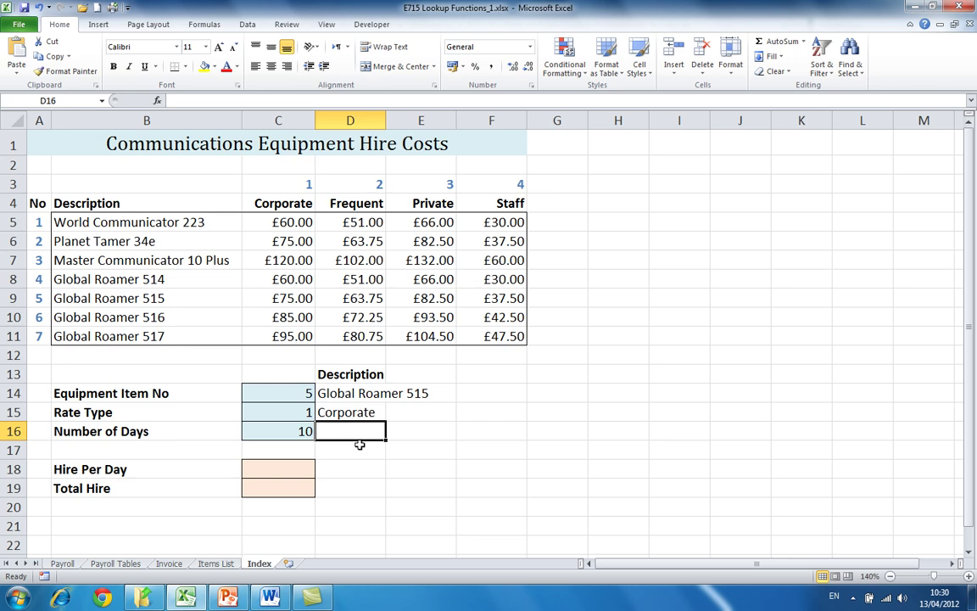
- Set the rate type in C15 to 2 and the equipment item number in C14 to 3 to test the lookups
{"action": "left_click", "coordinate": [308, 412]}
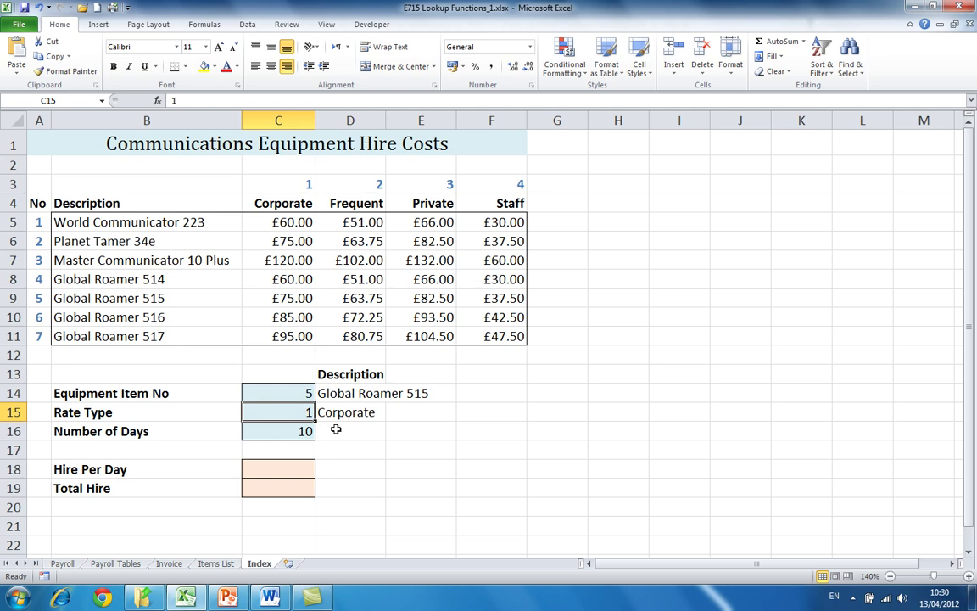
{"action": "type", "text": "2"}
{"action": "left_click", "coordinate": [297, 393]}
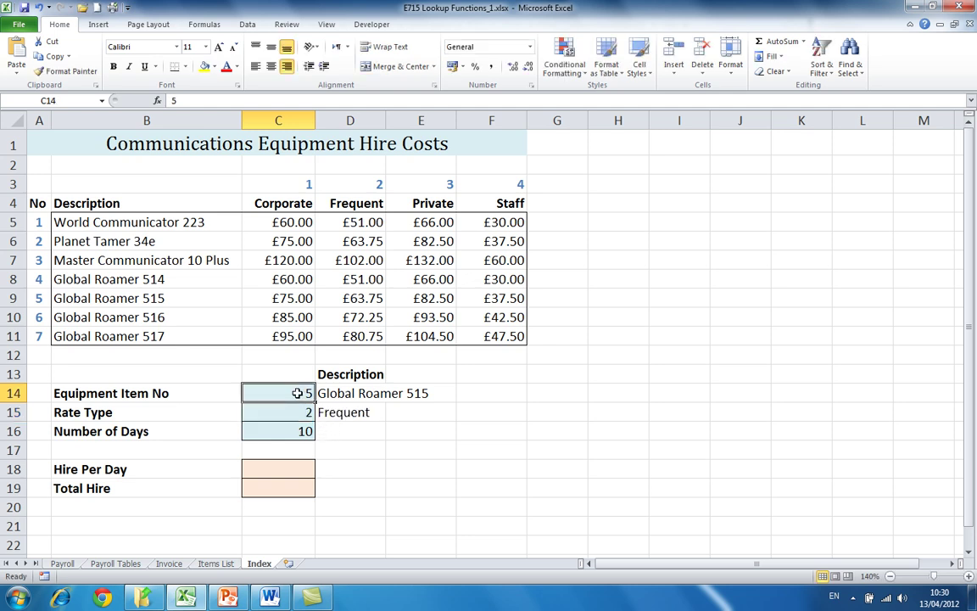
{"action": "type", "text": "3"}
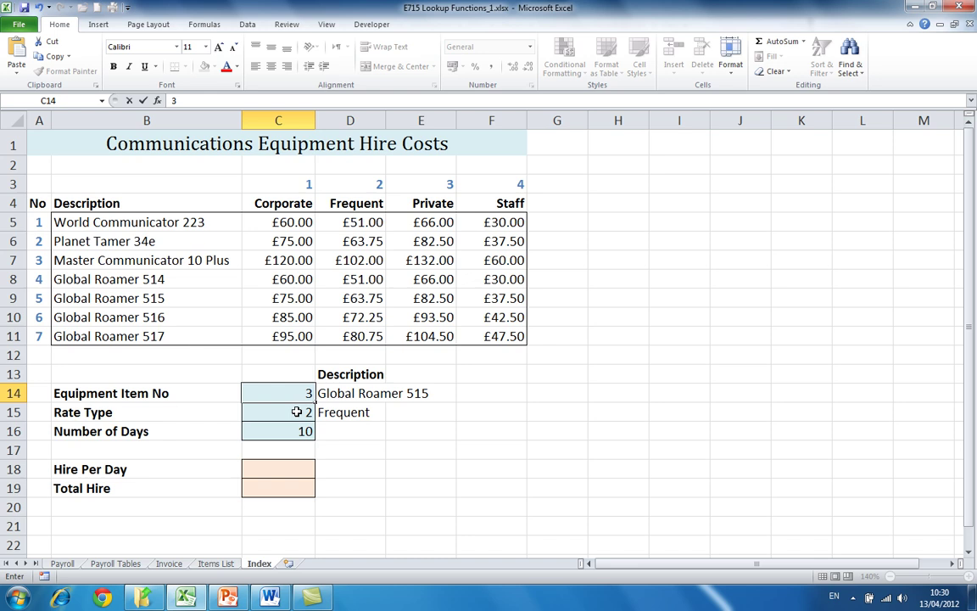
{"action": "left_click", "coordinate": [297, 413]}
{"action": "left_click", "coordinate": [349, 429]}
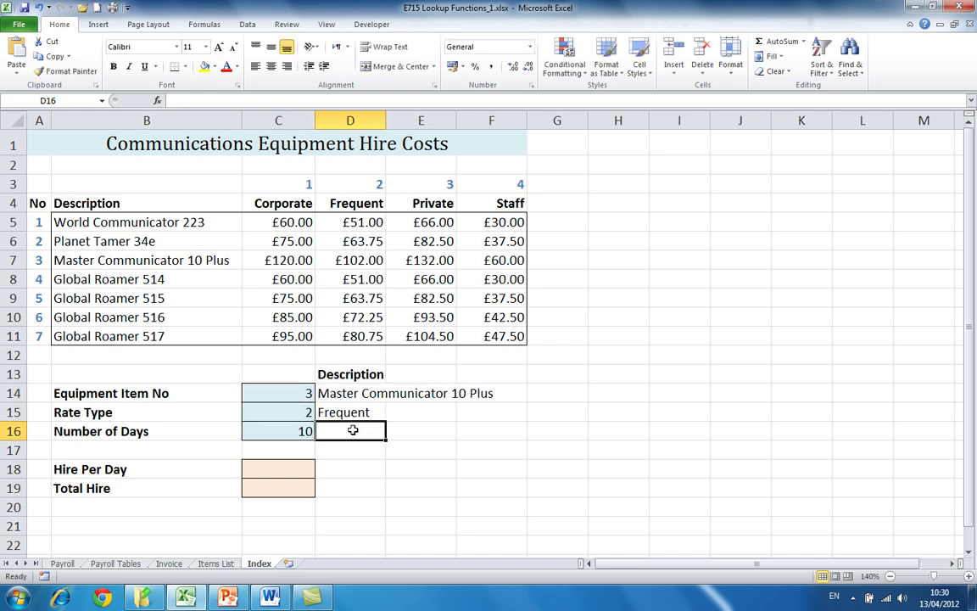